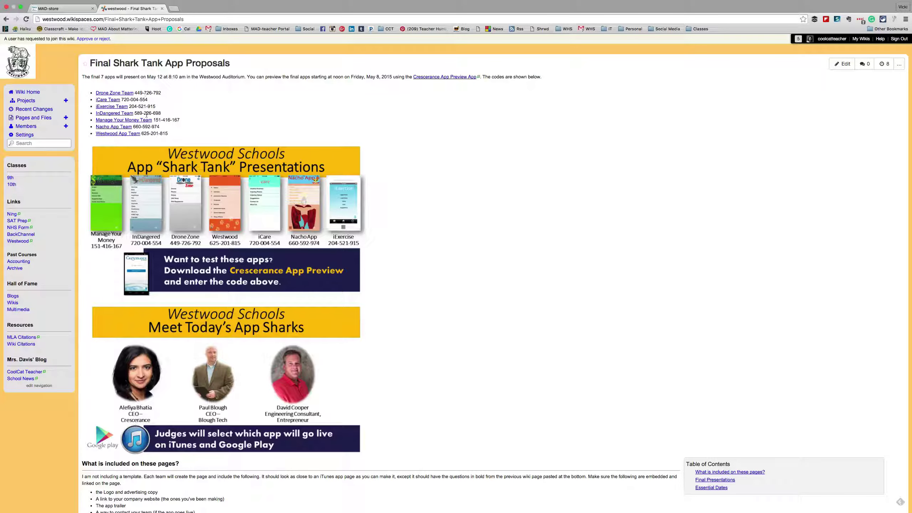
pyautogui.moveTo(148, 99); pyautogui.dragTo(122, 100)
pyautogui.rightClick(126, 99)
pyautogui.click(182, 111)
pyautogui.click(65, 8)
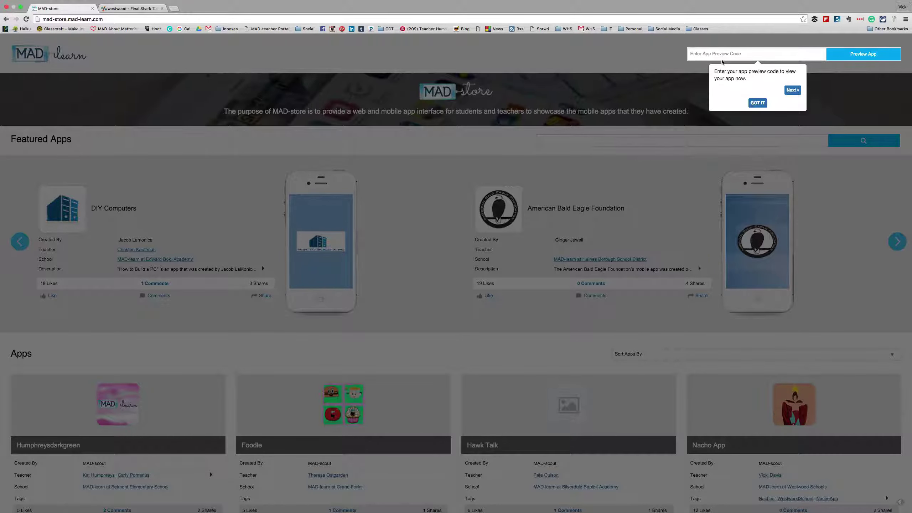
# Close the MAD-store preview-code tour tip with GOT IT.
pyautogui.click(757, 104)
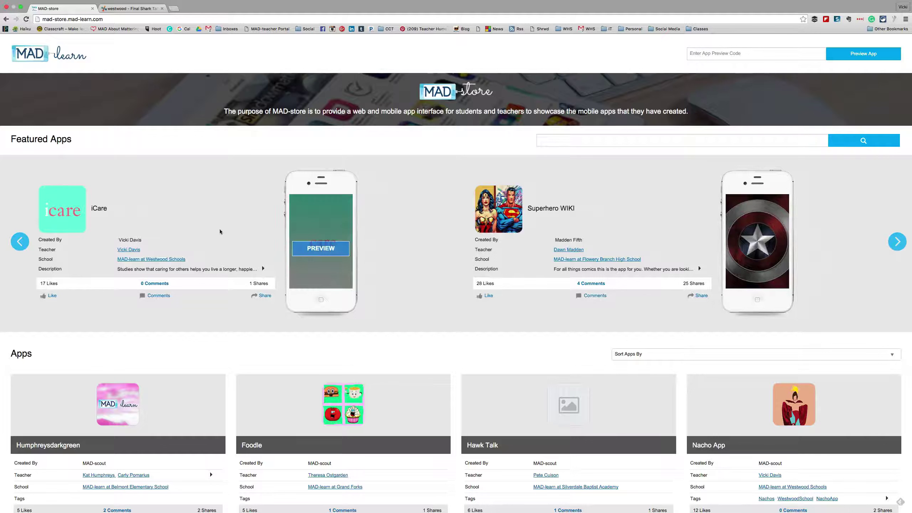
pyautogui.moveTo(321, 243)
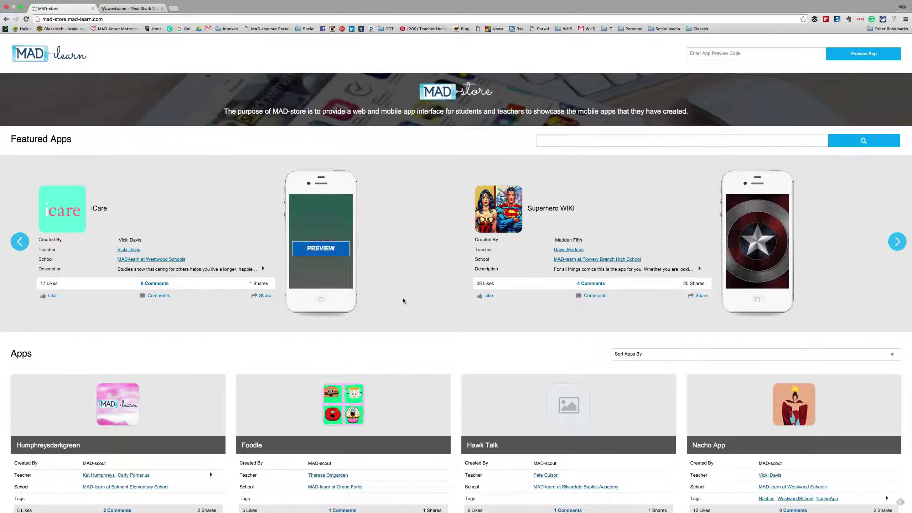
pyautogui.scroll(-5, 404, 299)
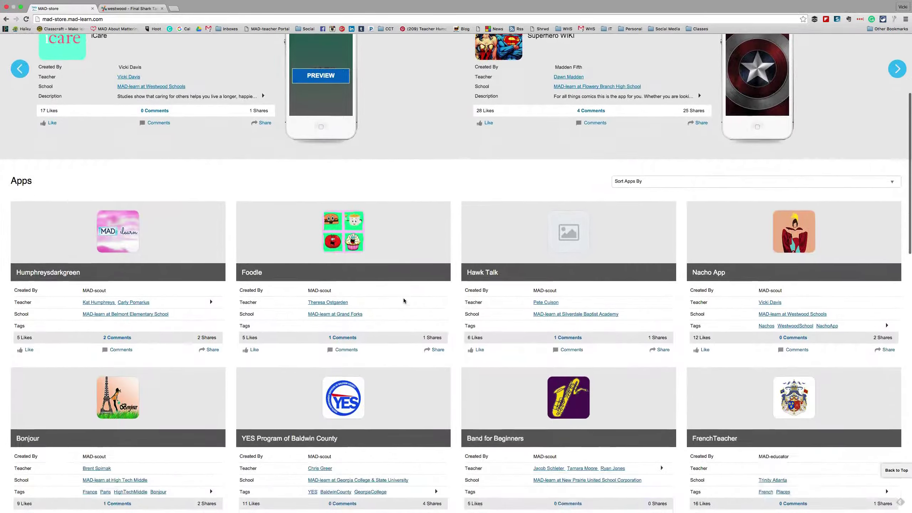
pyautogui.scroll(-2, 403, 298)
pyautogui.scroll(-3, 404, 298)
pyautogui.scroll(-2, 404, 298)
pyautogui.scroll(-2, 404, 298)
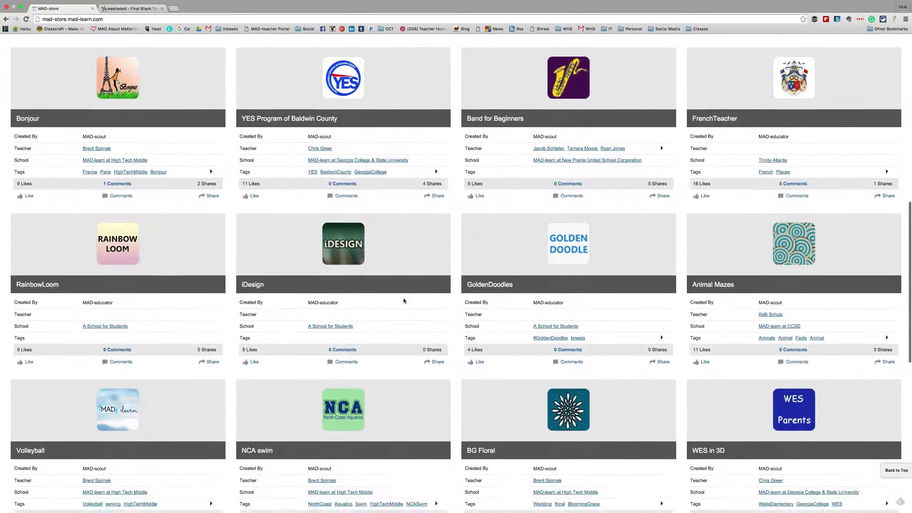
pyautogui.scroll(5, 404, 298)
pyautogui.scroll(4, 404, 298)
pyautogui.scroll(4, 396, 295)
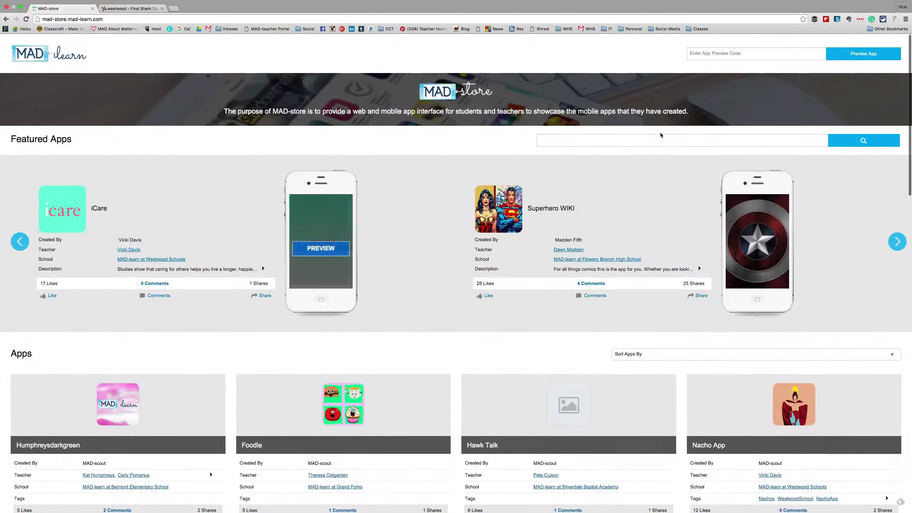
pyautogui.rightClick(715, 55)
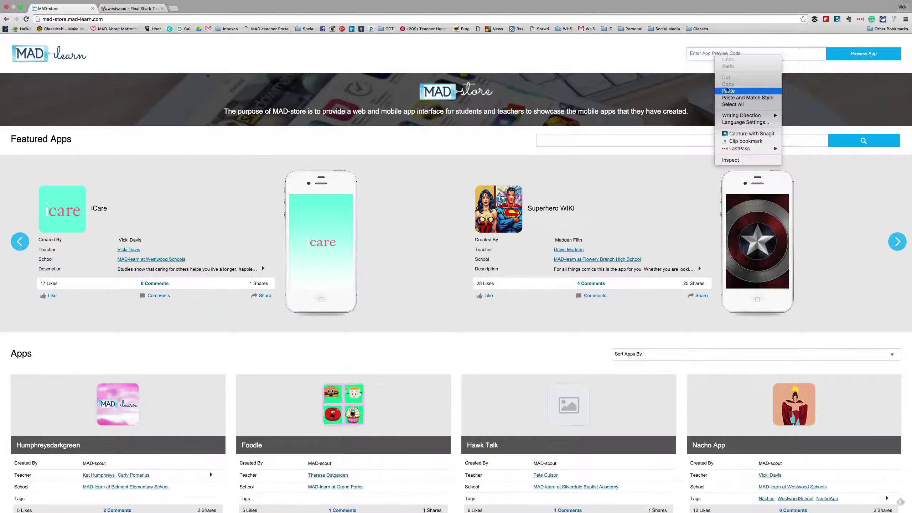
pyautogui.click(726, 90)
pyautogui.press('Return')
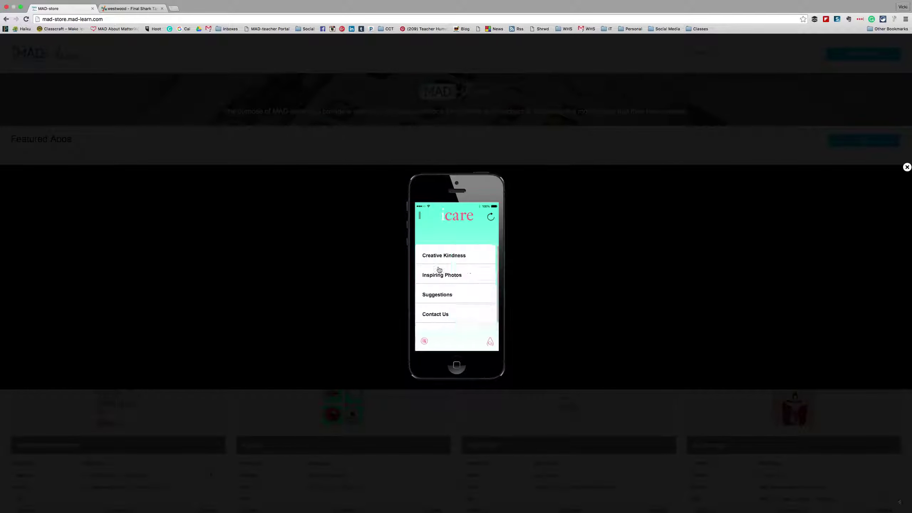
# Read the Creative Kindness articles: 5 Ways to Be Kind, Words of Affirmation, Acts of Service.
pyautogui.click(445, 260)
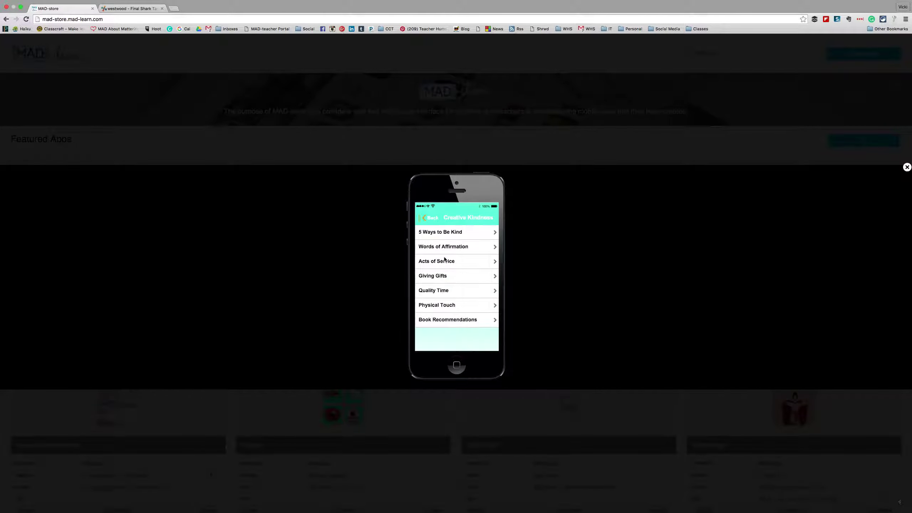
pyautogui.click(446, 237)
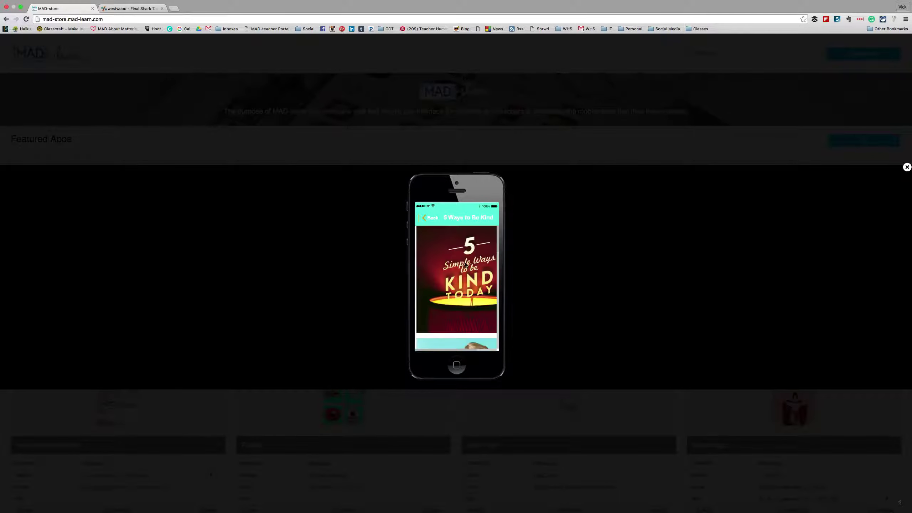
pyautogui.scroll(-3, 450, 316)
pyautogui.scroll(-3, 451, 316)
pyautogui.scroll(-3, 451, 315)
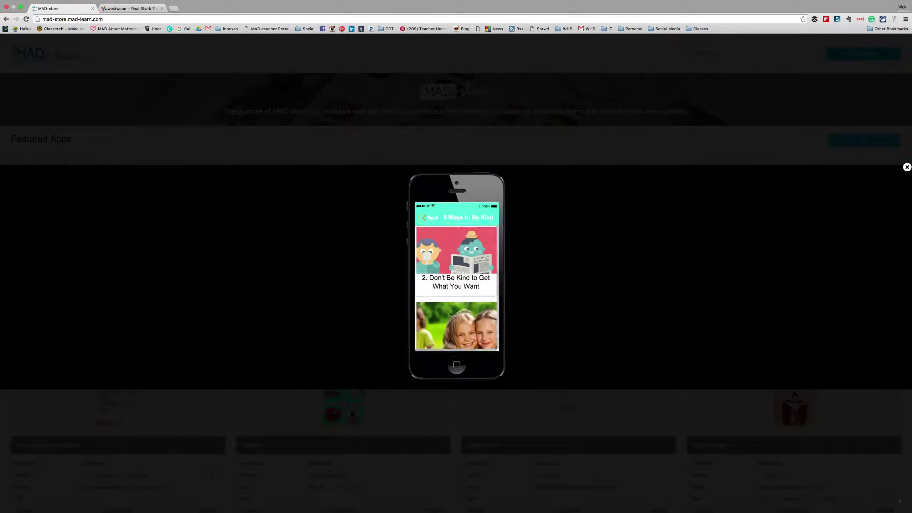
pyautogui.scroll(-3, 450, 314)
pyautogui.scroll(-3, 450, 314)
pyautogui.scroll(-3, 450, 314)
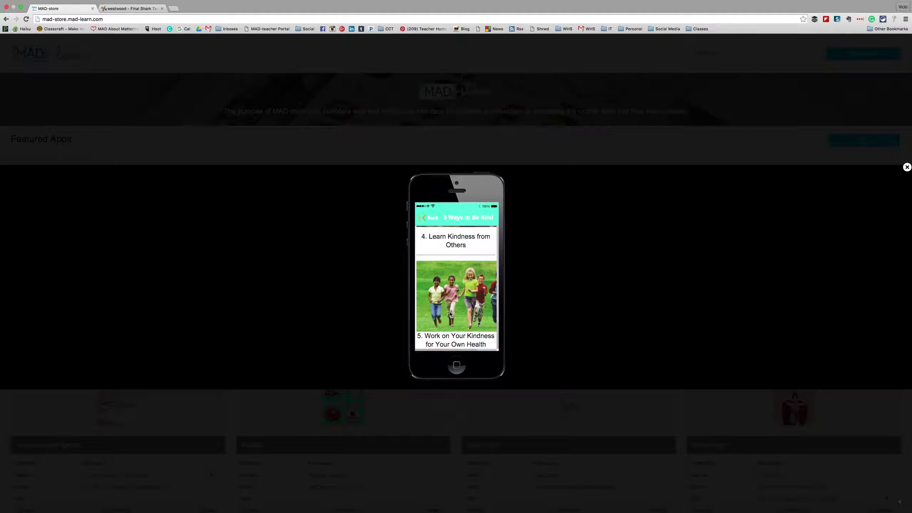
pyautogui.scroll(-3, 450, 314)
pyautogui.scroll(-3, 438, 271)
pyautogui.click(433, 219)
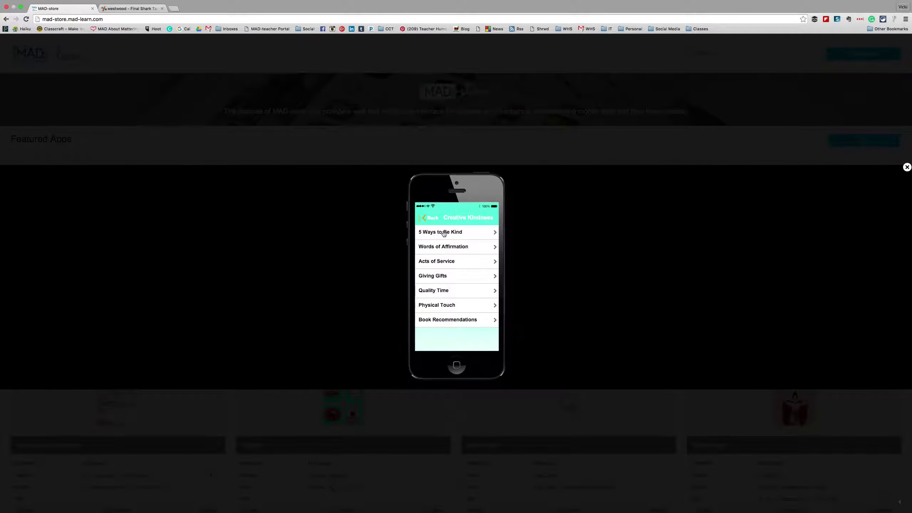
pyautogui.click(438, 248)
pyautogui.scroll(-3, 455, 276)
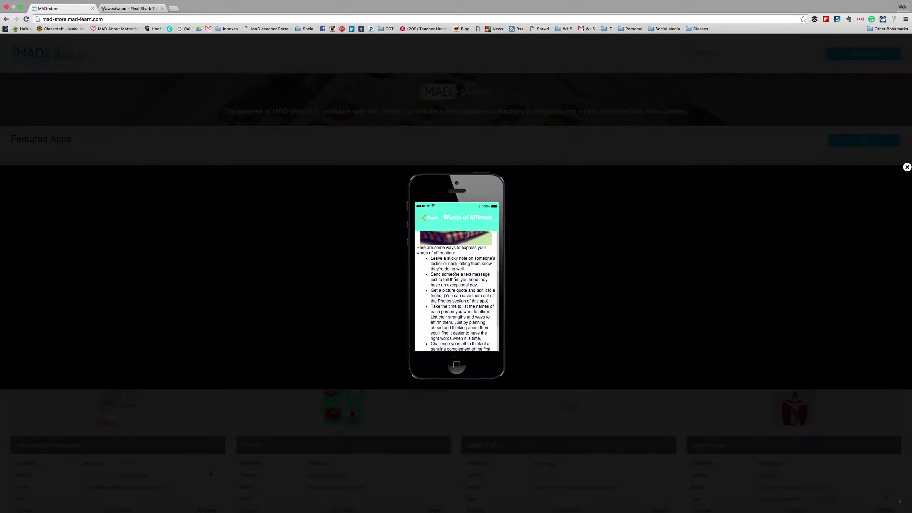
pyautogui.scroll(-3, 454, 276)
pyautogui.scroll(5, 455, 276)
pyautogui.scroll(5, 455, 277)
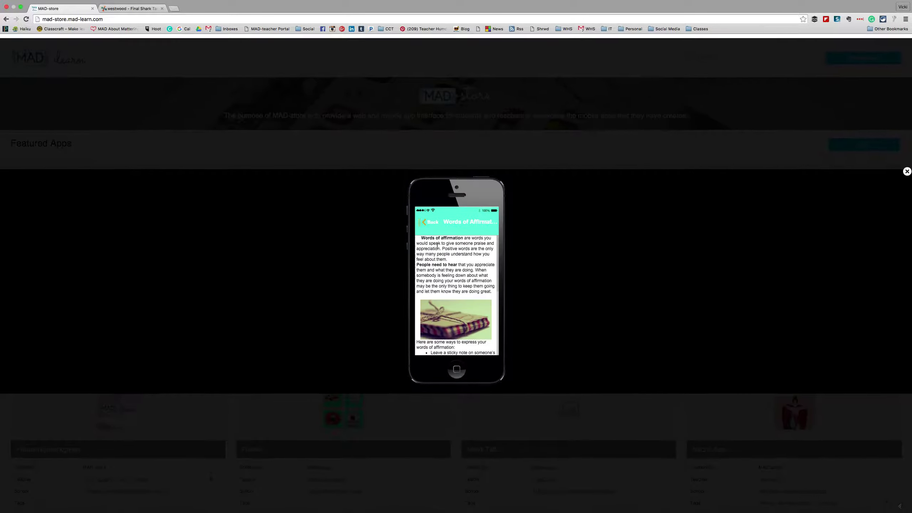
pyautogui.click(430, 217)
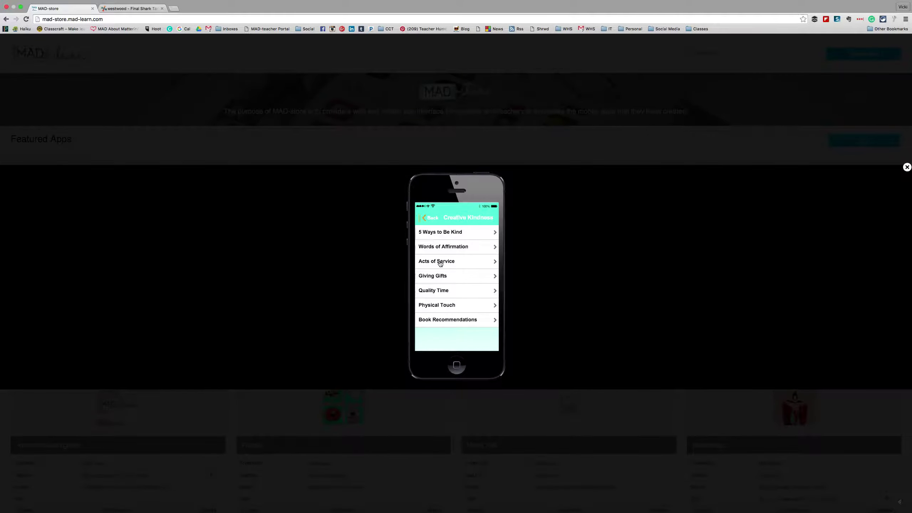
pyautogui.click(441, 264)
pyautogui.scroll(-5, 451, 290)
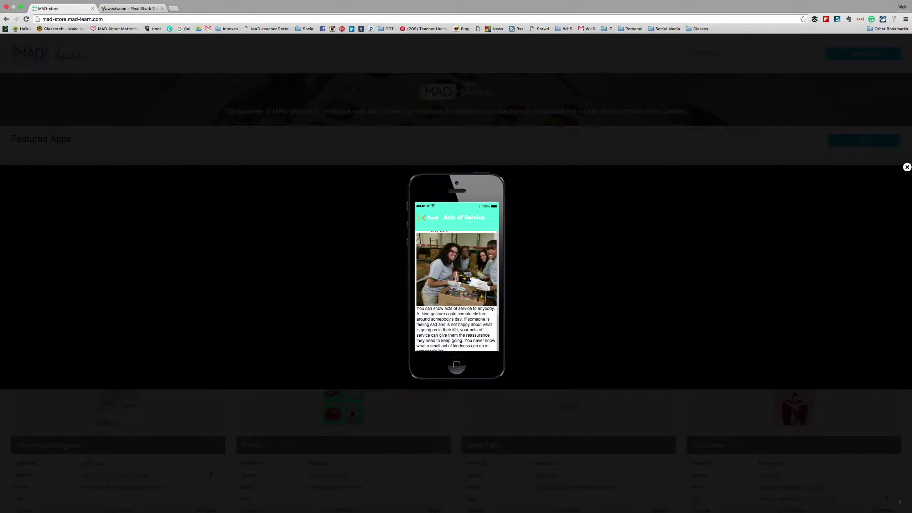
pyautogui.scroll(5, 451, 290)
# View iCare's Book Recommendations, return to the main menu, then view Inspiring Photos.
pyautogui.click(433, 221)
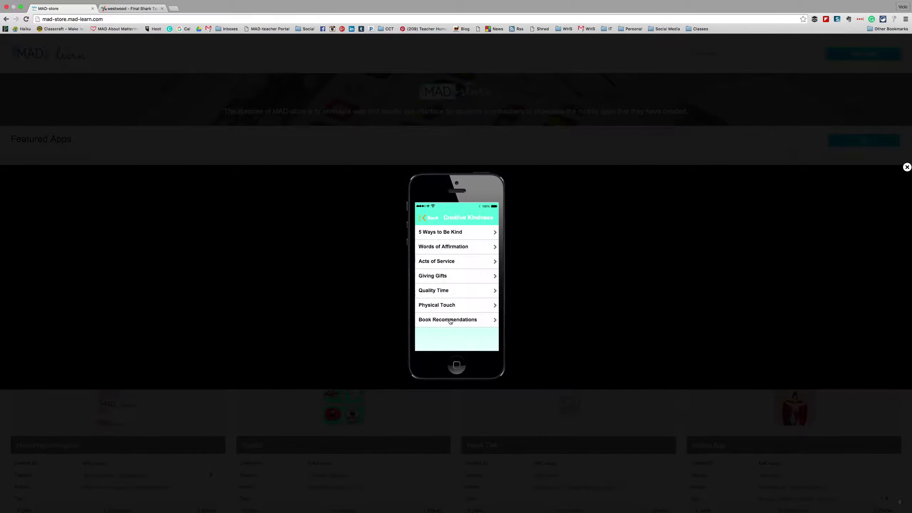
pyautogui.click(450, 322)
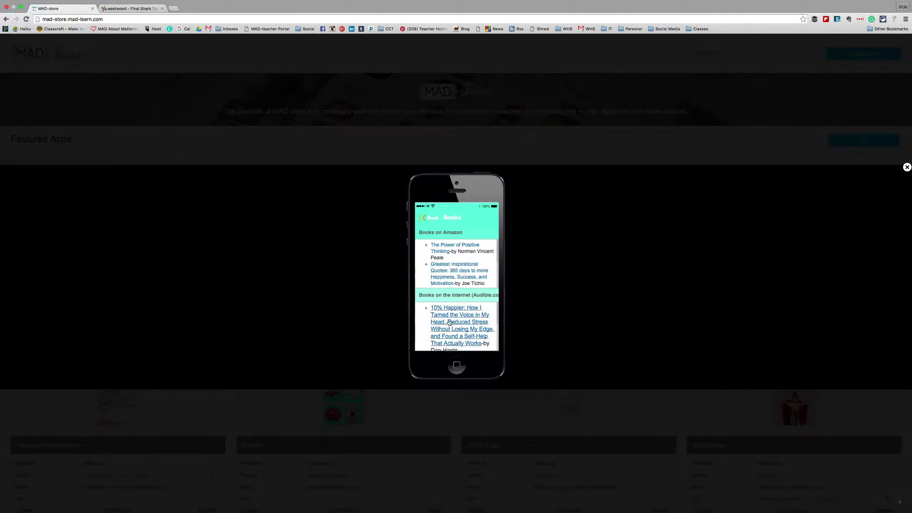
pyautogui.click(429, 220)
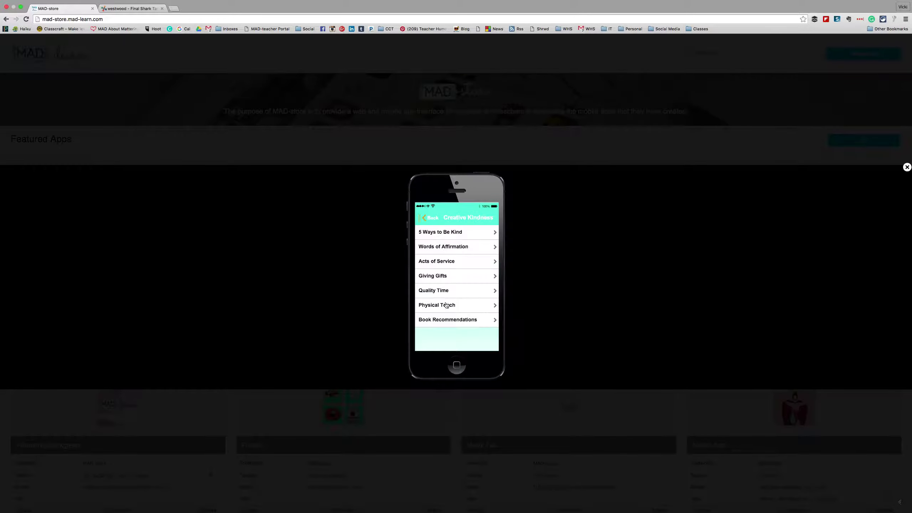
pyautogui.click(431, 219)
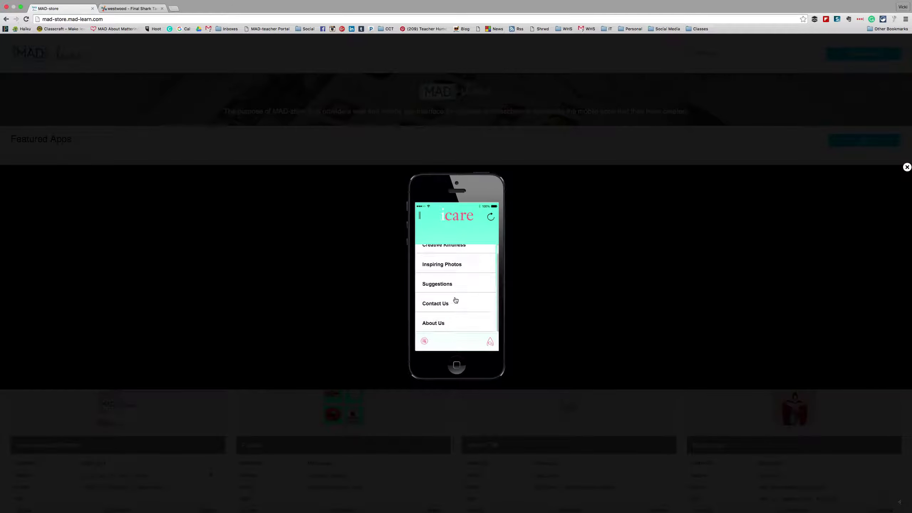
pyautogui.scroll(2, 456, 300)
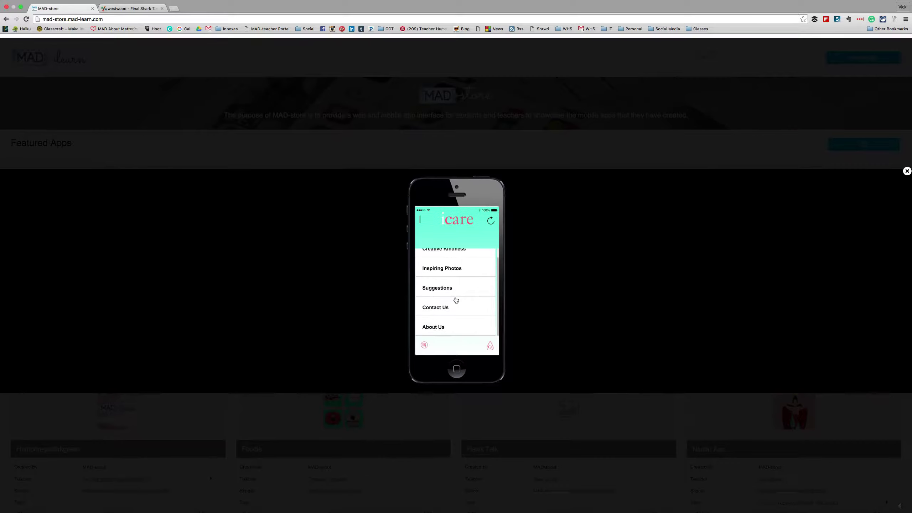
pyautogui.click(440, 268)
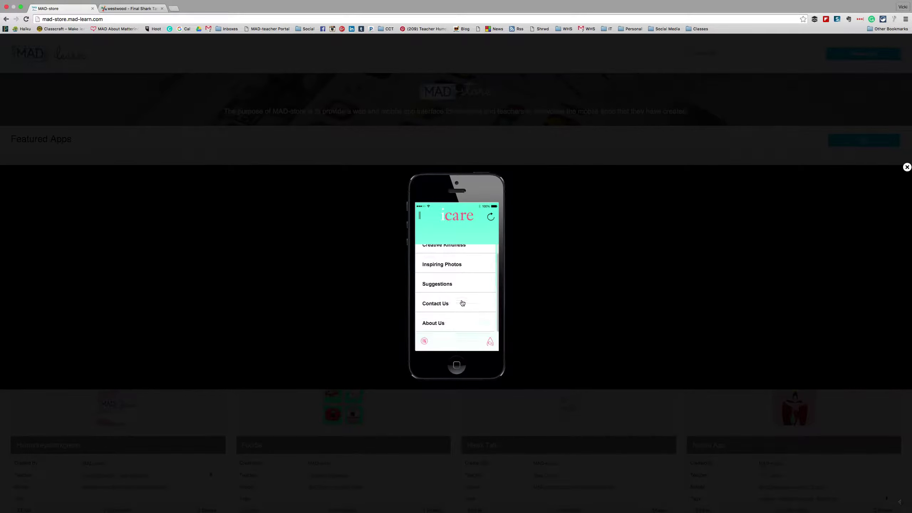
pyautogui.scroll(1, 450, 283)
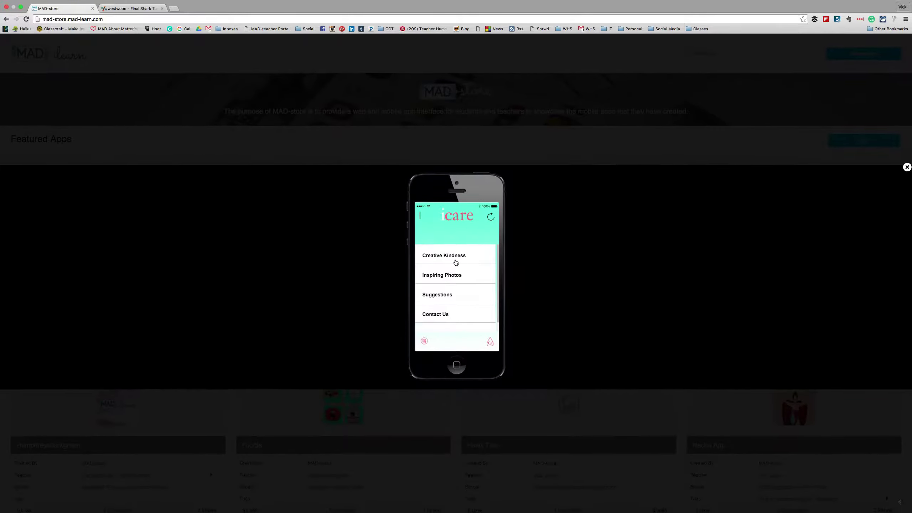
# Close the iCare phone preview window.
pyautogui.click(907, 167)
pyautogui.scroll(-3, 406, 324)
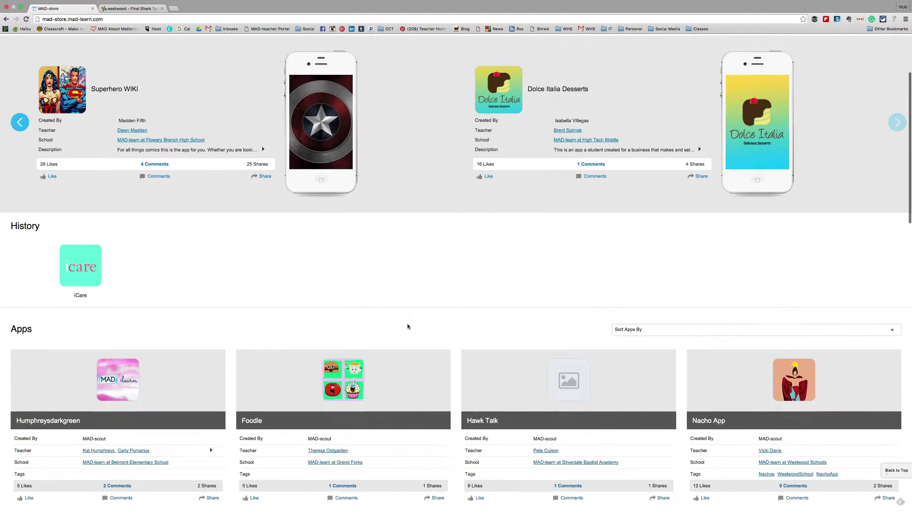
pyautogui.scroll(-3, 408, 326)
pyautogui.scroll(-2, 421, 330)
pyautogui.scroll(-2, 438, 332)
pyautogui.scroll(-3, 451, 336)
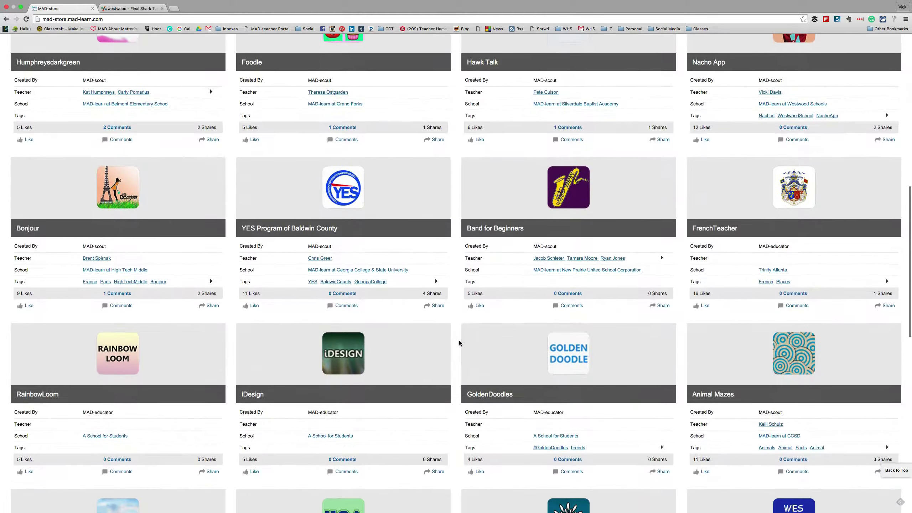
pyautogui.scroll(-3, 460, 340)
pyautogui.scroll(-2, 459, 341)
pyautogui.scroll(-2, 459, 341)
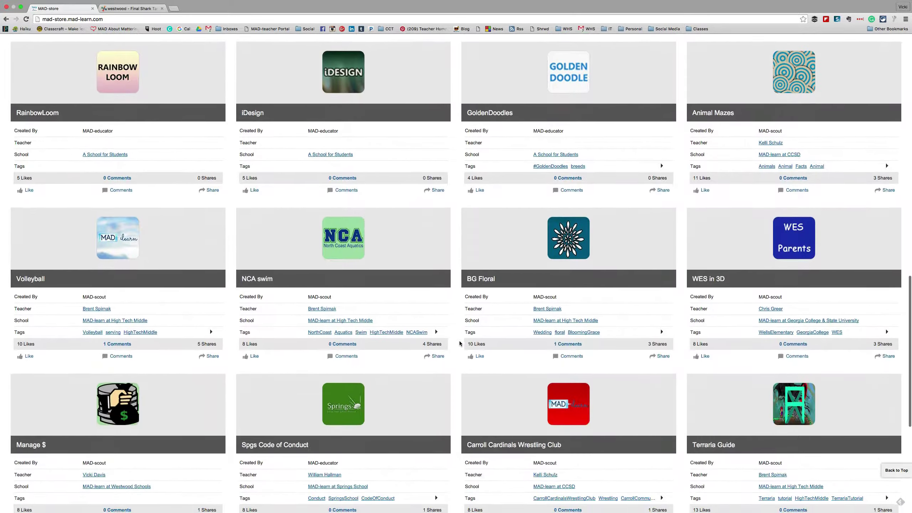
pyautogui.scroll(-3, 459, 344)
pyautogui.scroll(-1, 459, 344)
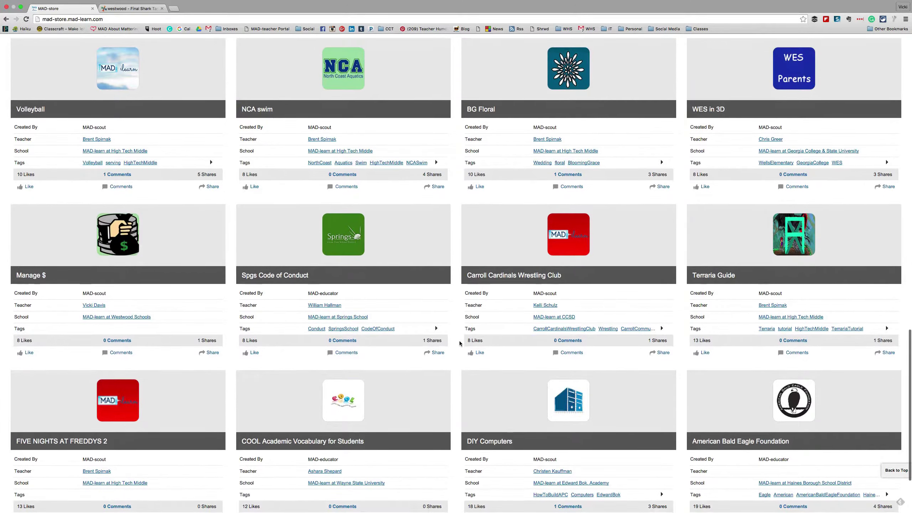
pyautogui.scroll(-2, 459, 344)
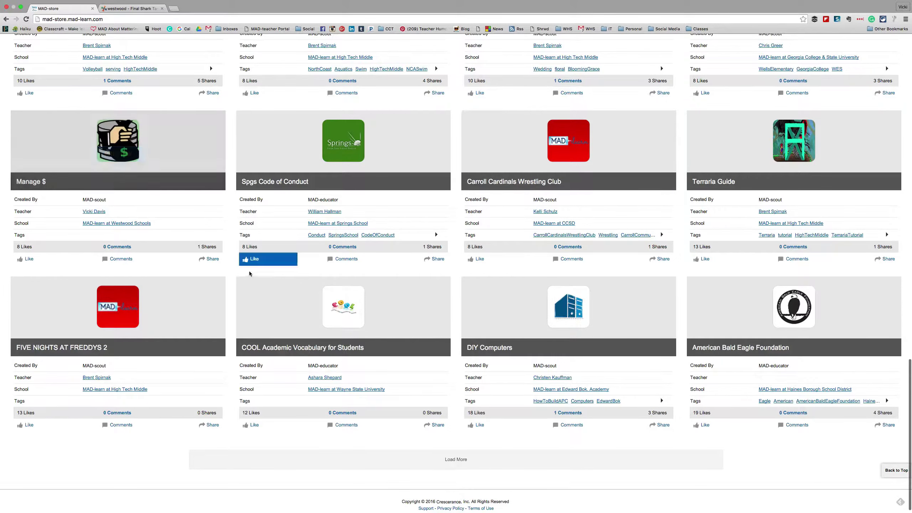
pyautogui.scroll(-1, 406, 327)
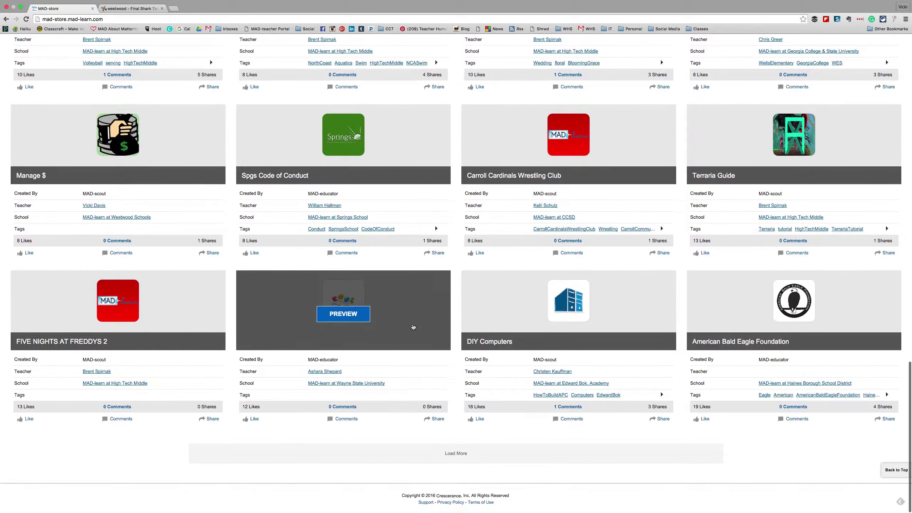
pyautogui.scroll(-1, 413, 328)
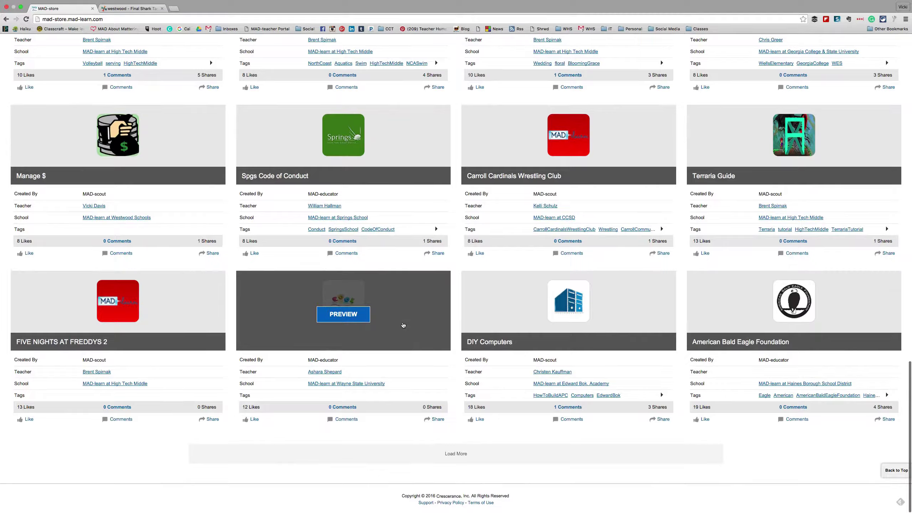
pyautogui.scroll(2, 403, 326)
pyautogui.scroll(3, 402, 326)
pyautogui.scroll(3, 403, 324)
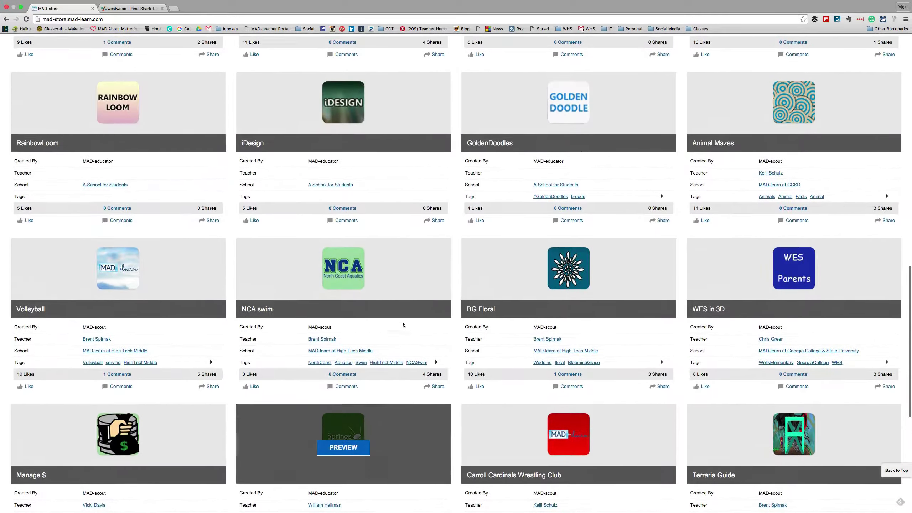
pyautogui.scroll(2, 402, 322)
pyautogui.scroll(4, 403, 321)
pyautogui.scroll(3, 403, 321)
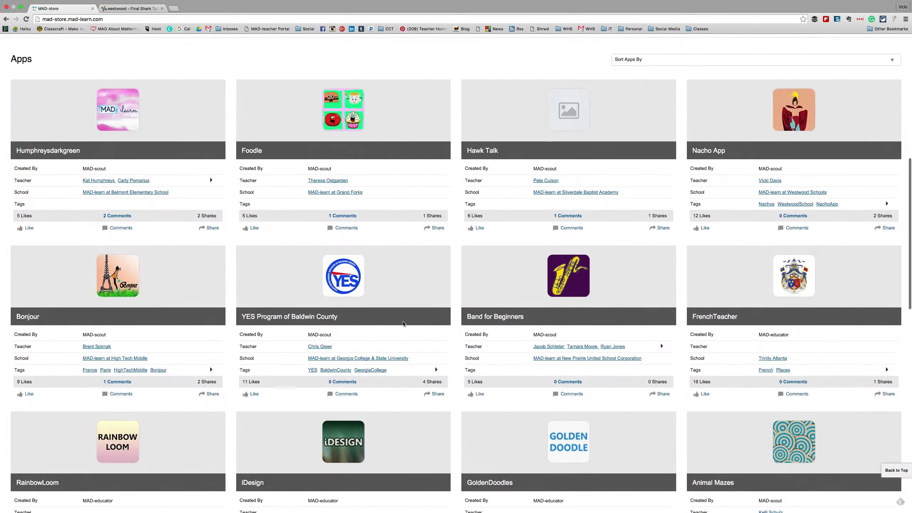
pyautogui.scroll(2, 402, 325)
pyautogui.scroll(3, 403, 324)
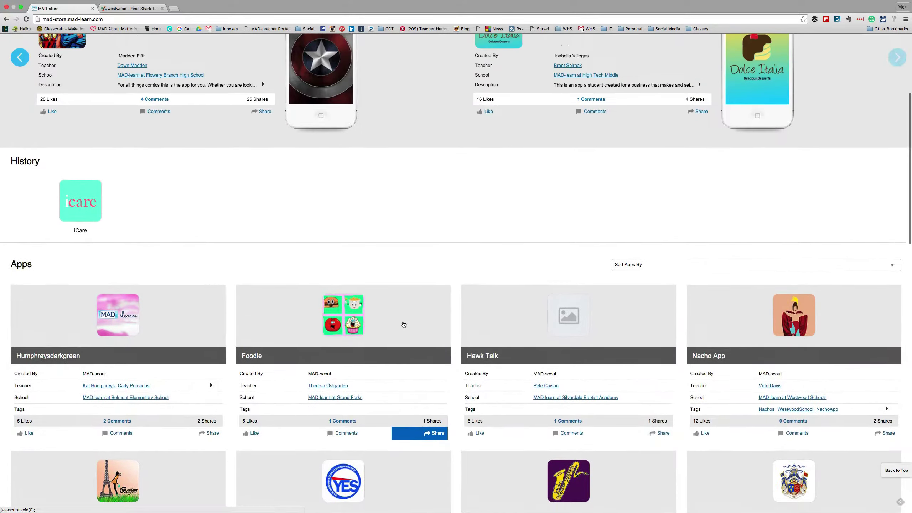
pyautogui.scroll(3, 403, 324)
pyautogui.scroll(1, 403, 324)
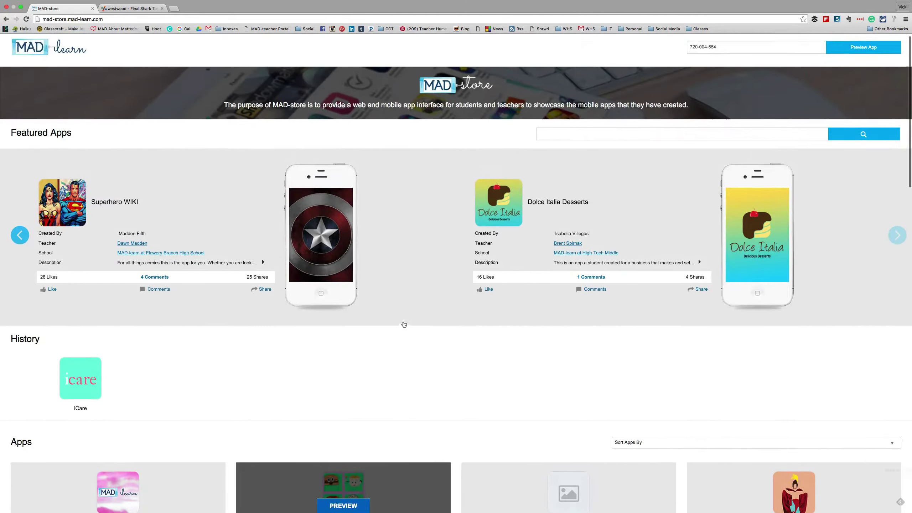
pyautogui.scroll(1, 417, 336)
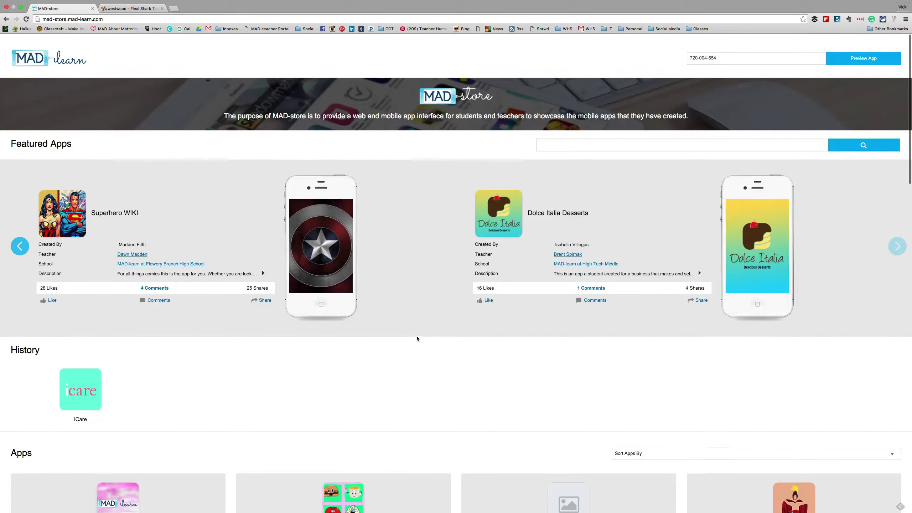